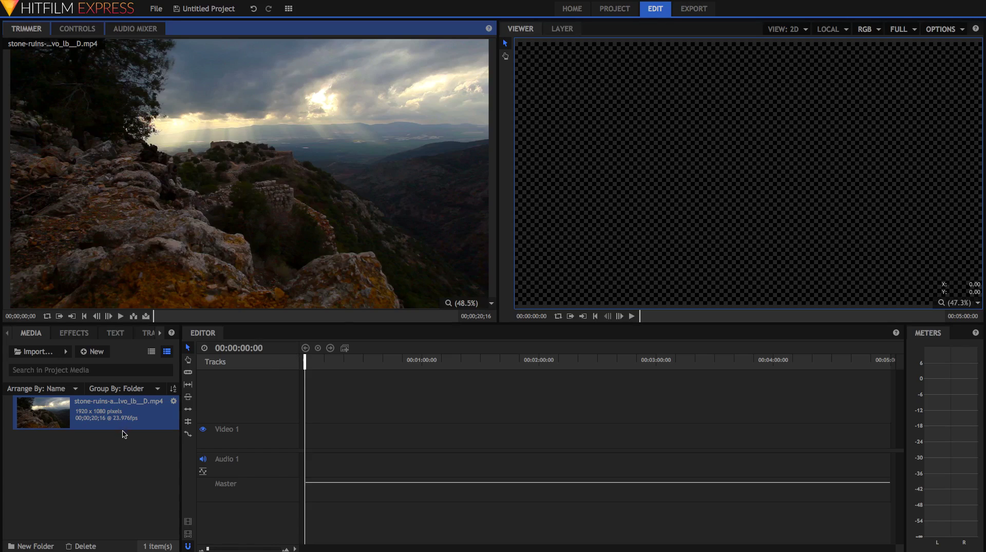
Play the stone-ruins landscape clip in the Trimmer to preview it
click(121, 316)
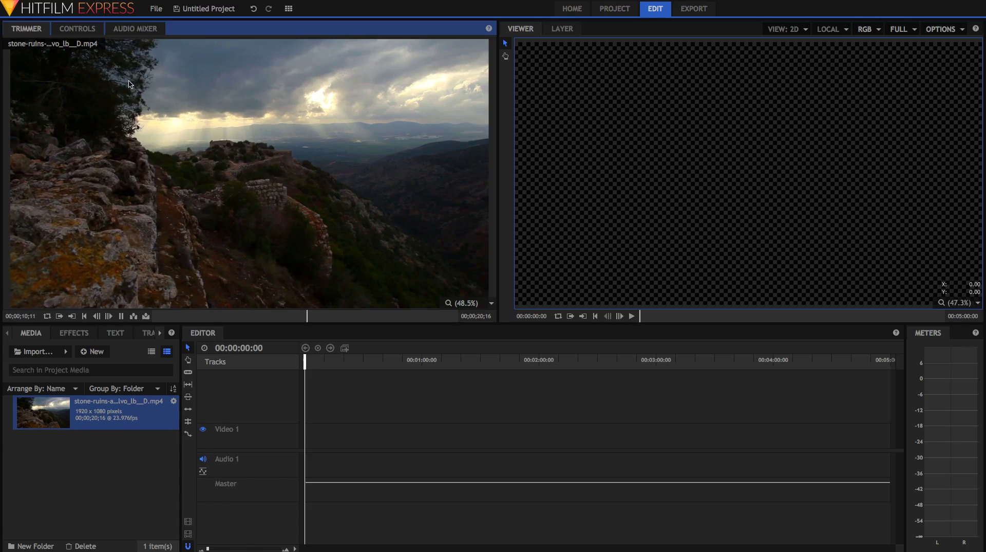
Stop the preview at 00;00;10;22, make a composite shot from the clip, and use the Compositing layout
key(space)
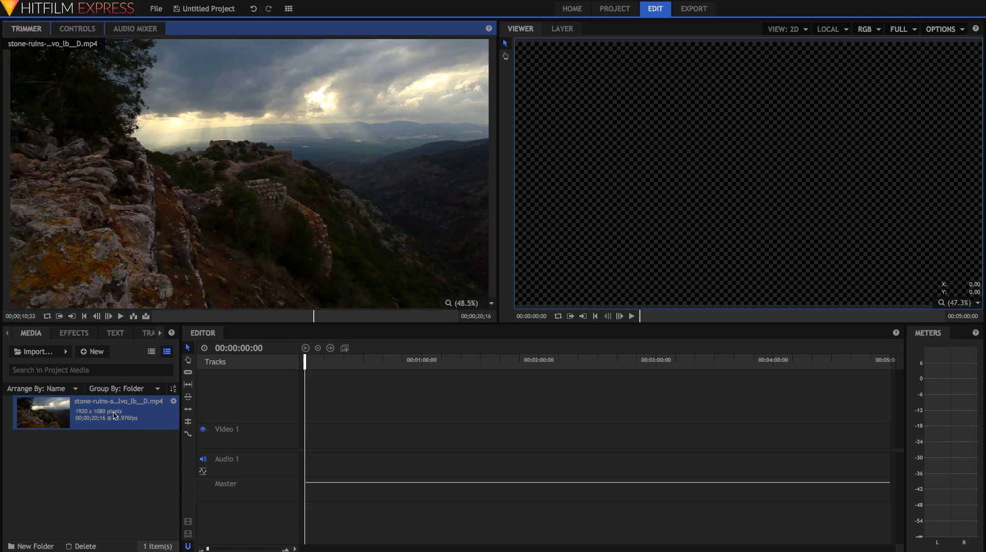
right_click(110, 413)
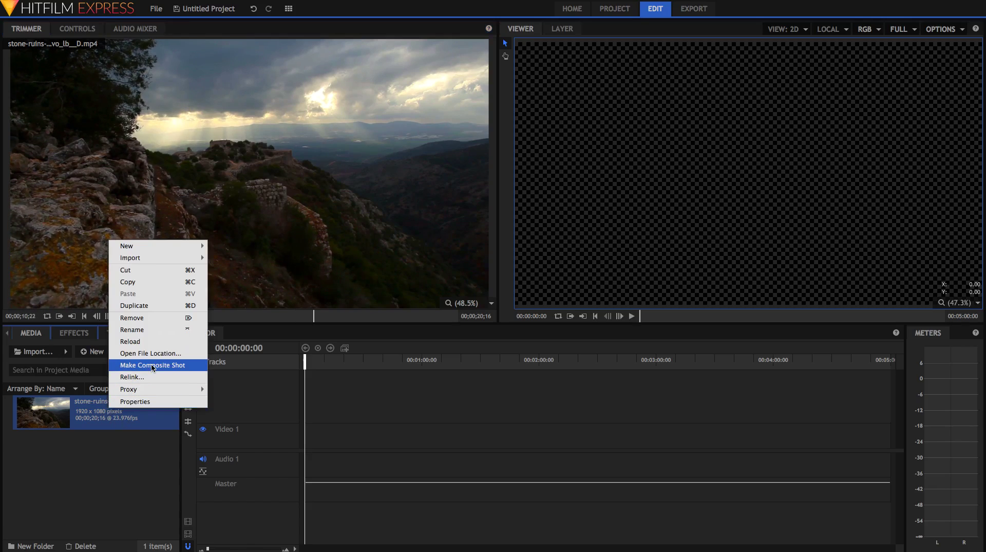
click(152, 366)
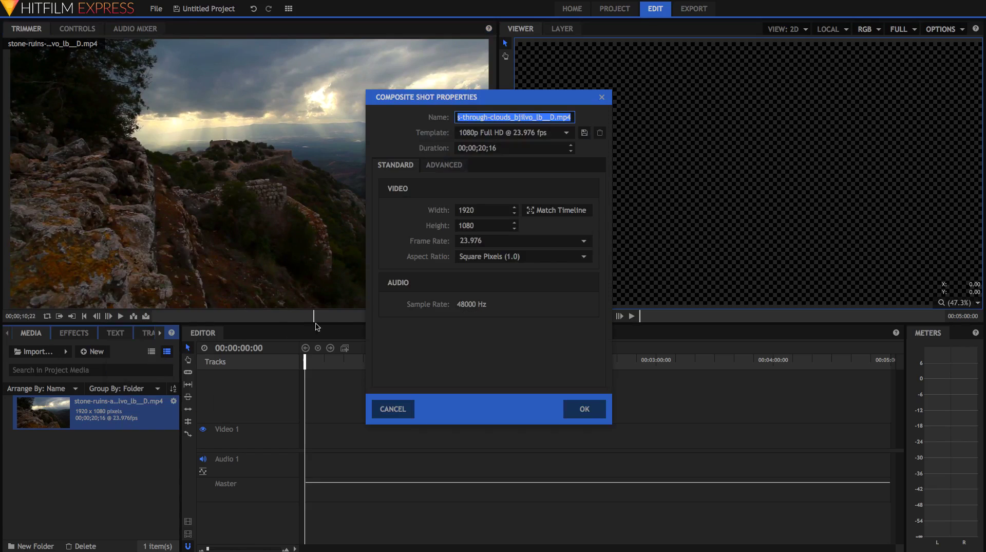
click(576, 414)
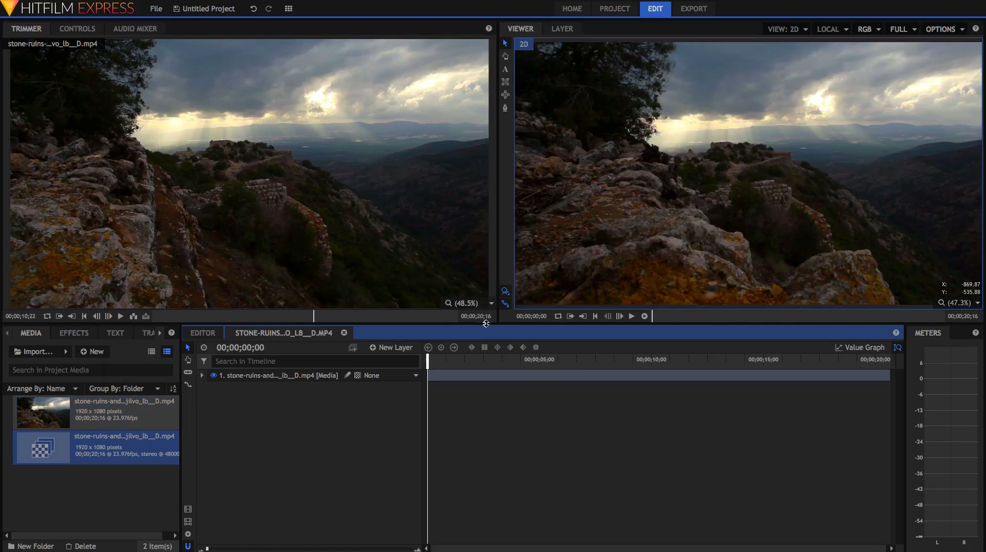
click(288, 8)
click(402, 65)
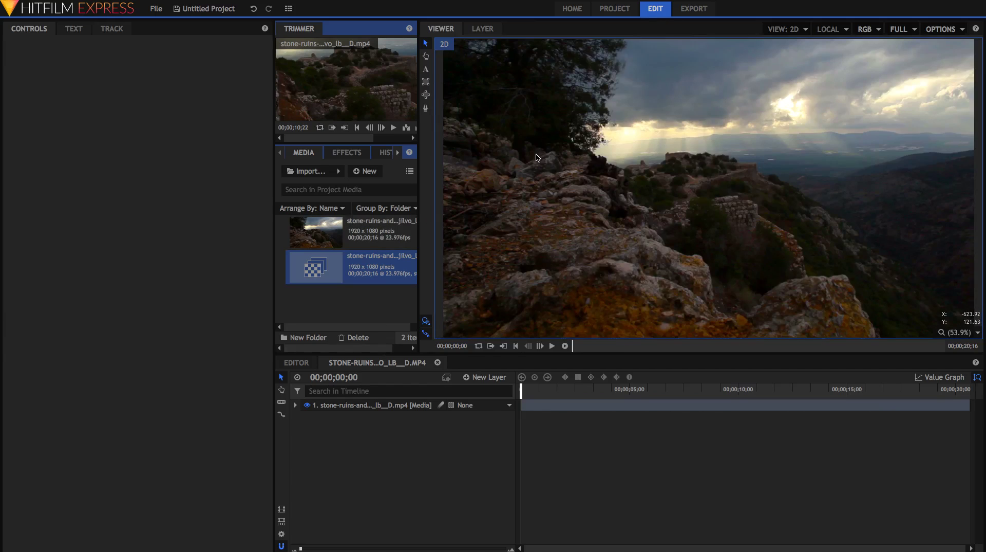
Expand the landscape clip's layer in the timeline and insert a tracker on it
click(537, 158)
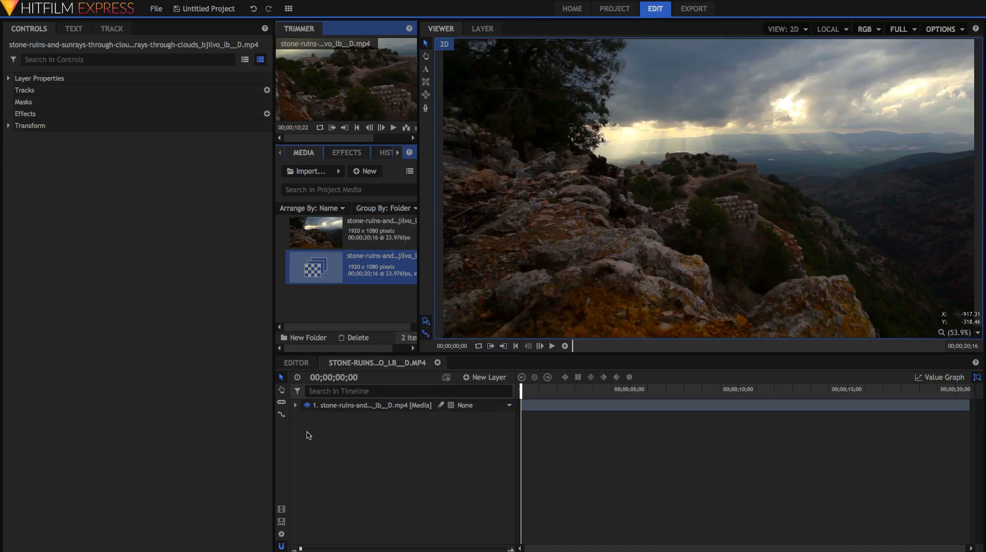
click(296, 405)
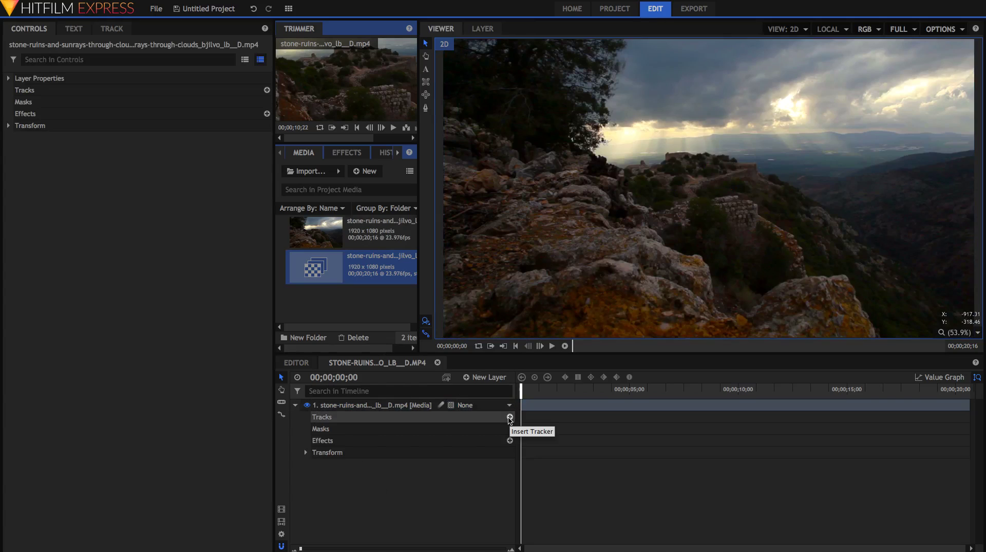
mouse_move(518, 411)
mouse_down()
mouse_move(418, 411)
mouse_move(518, 411)
mouse_up()
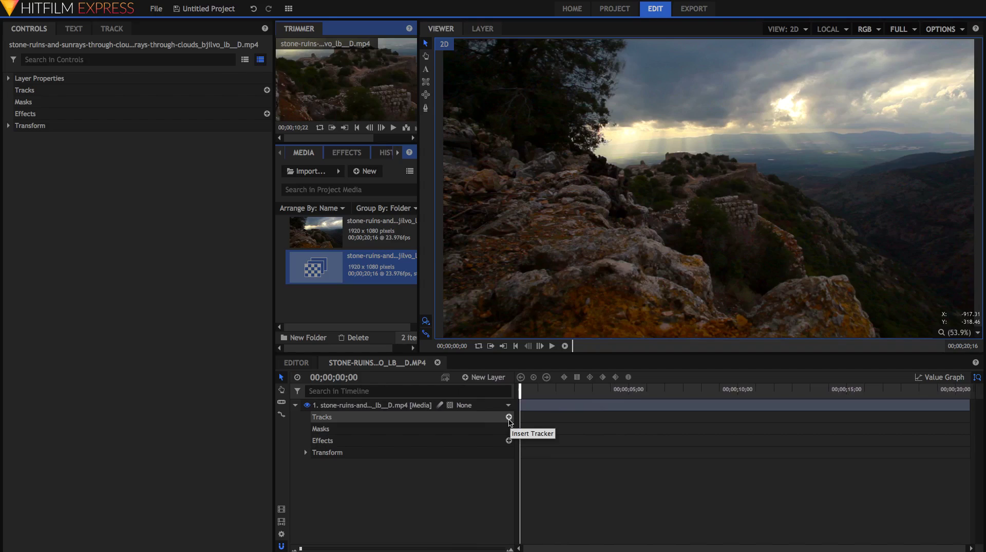
click(509, 417)
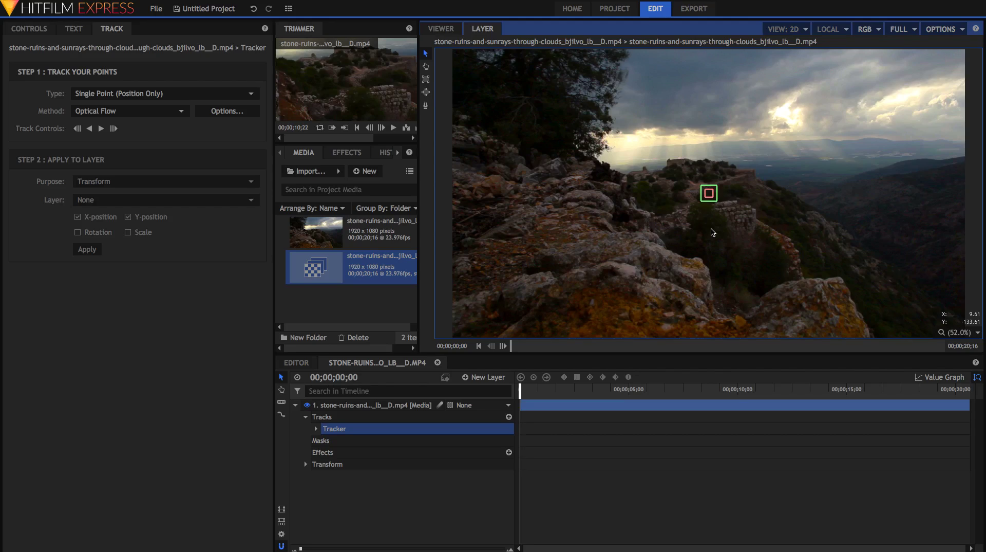
Move the tracking point onto the lower-right rocks, centre it on a rock detail, and enlarge its search area
click(709, 196)
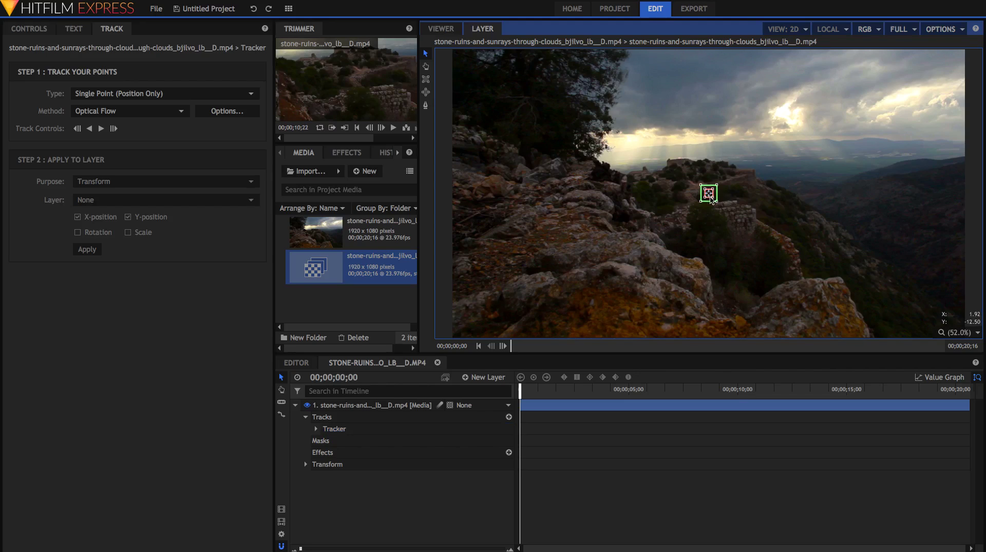
drag(711, 199, 826, 290)
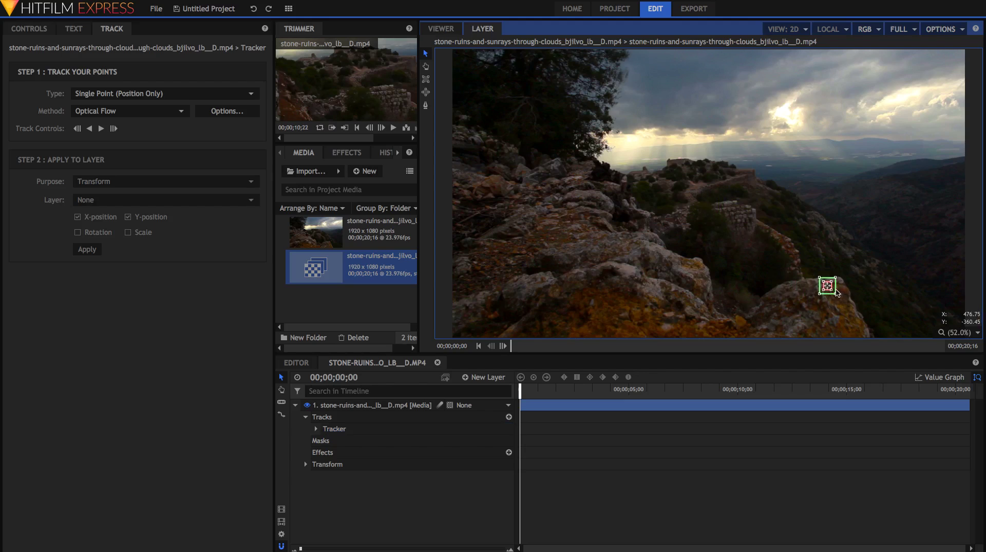
scroll(837, 292, up, 5)
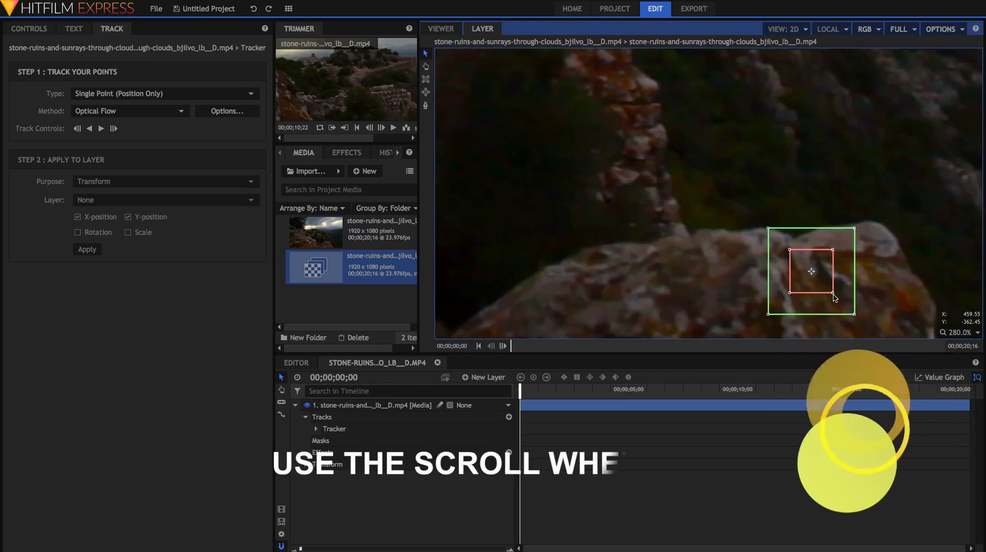
scroll(836, 297, up, 3)
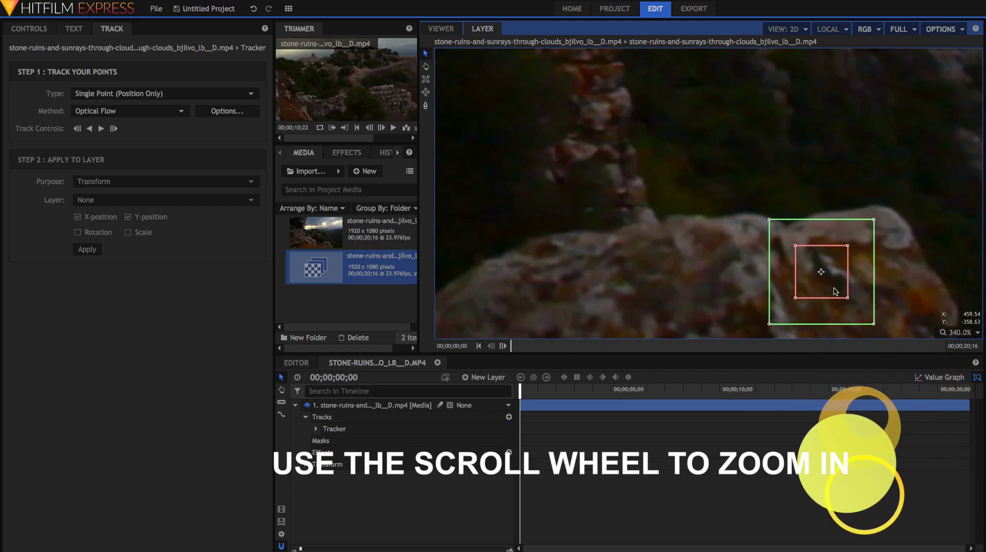
drag(836, 291, 843, 289)
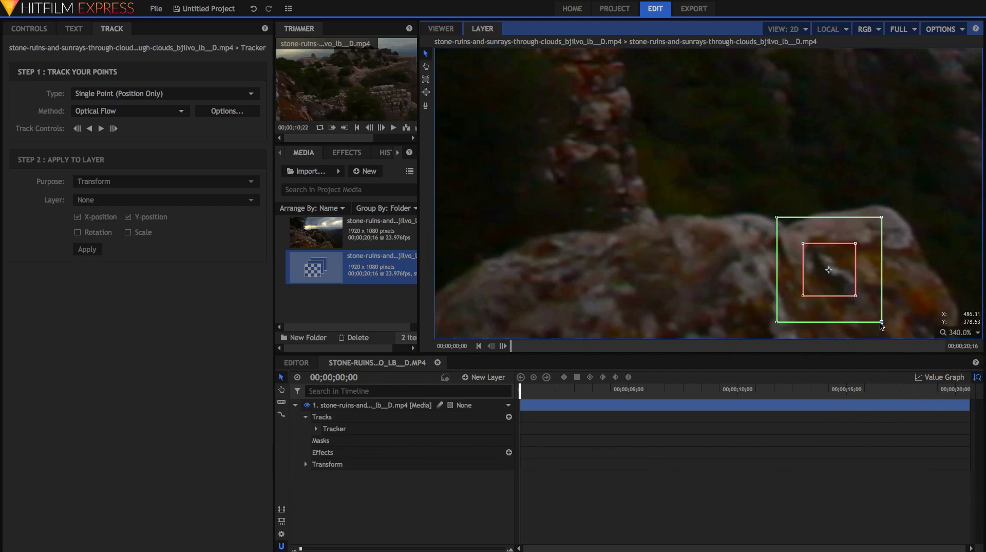
mouse_move(881, 323)
mouse_down()
mouse_move(912, 338)
mouse_move(886, 330)
mouse_up()
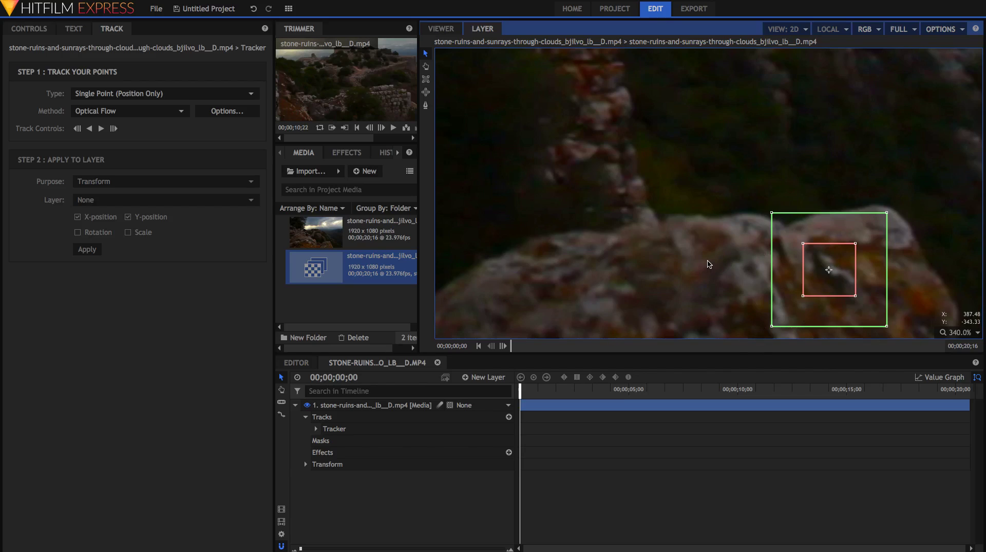
key(shift+z)
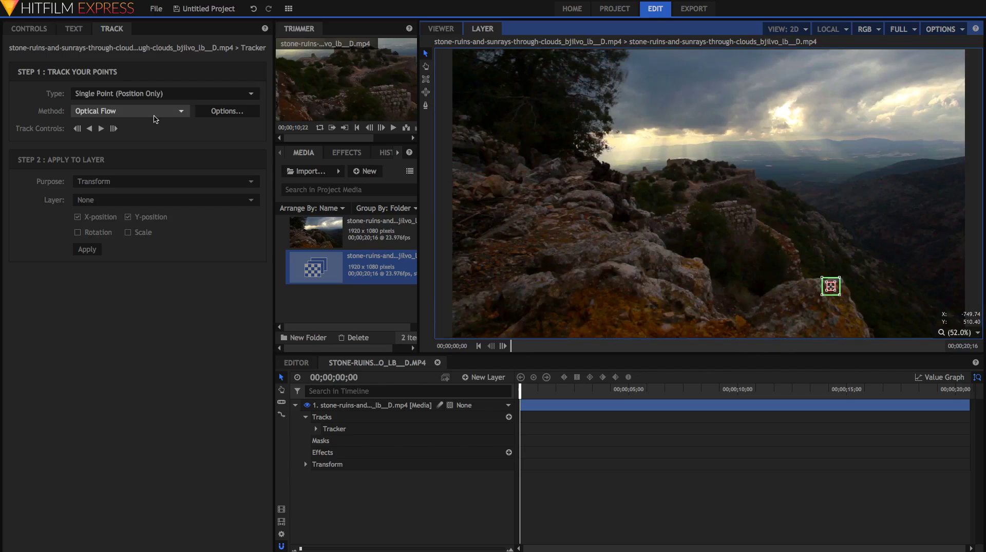
click(150, 95)
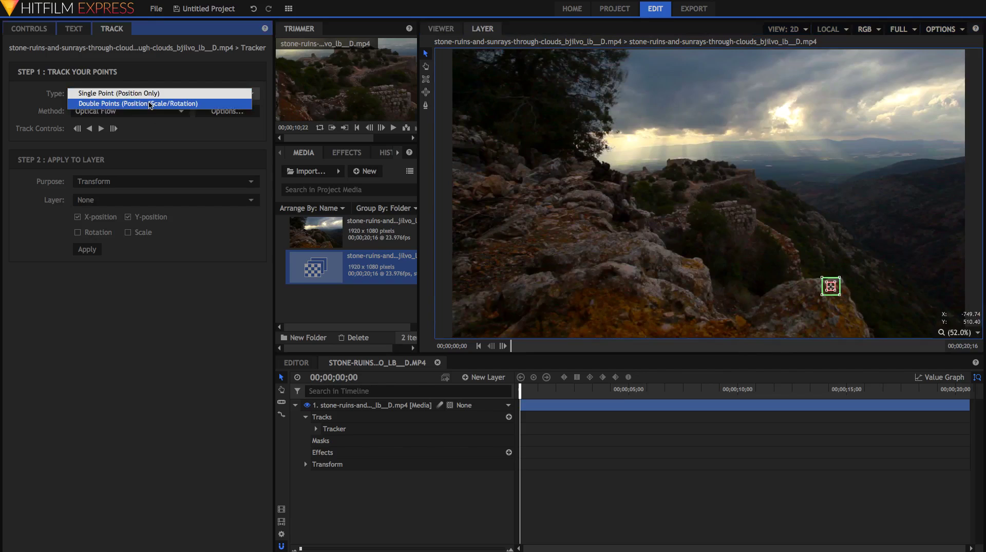
click(149, 102)
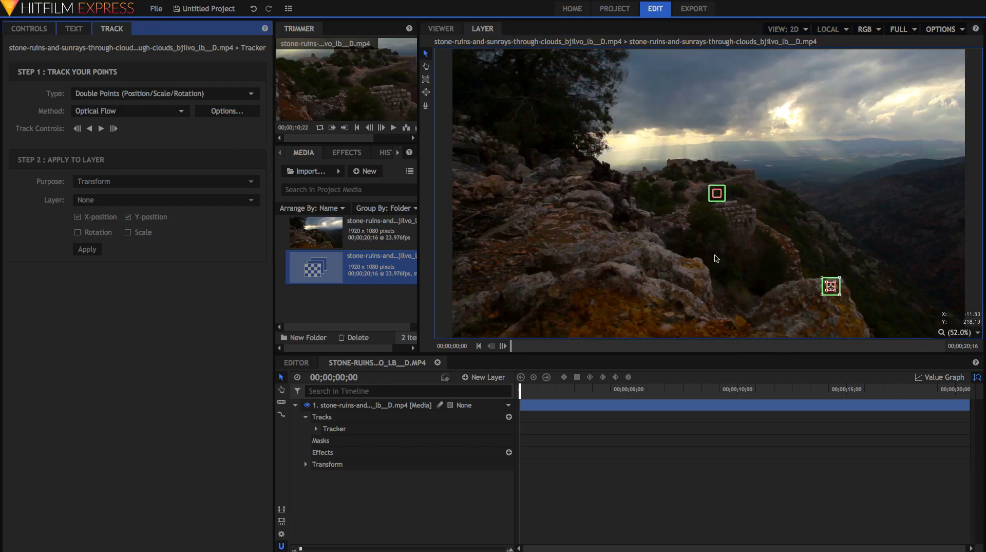
scroll(714, 206, up, 4)
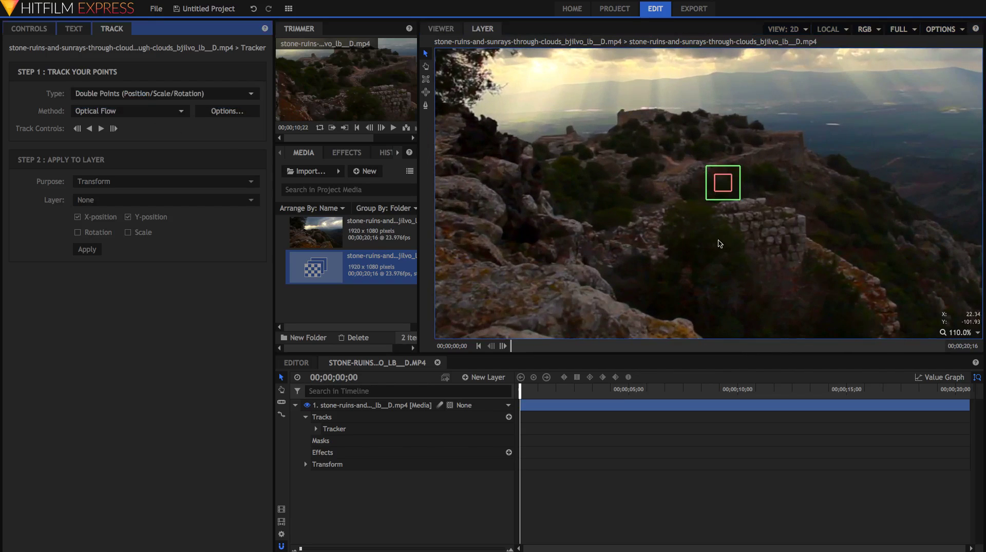
scroll(755, 217, down, 4)
scroll(755, 217, down, 1)
scroll(755, 216, down, 1)
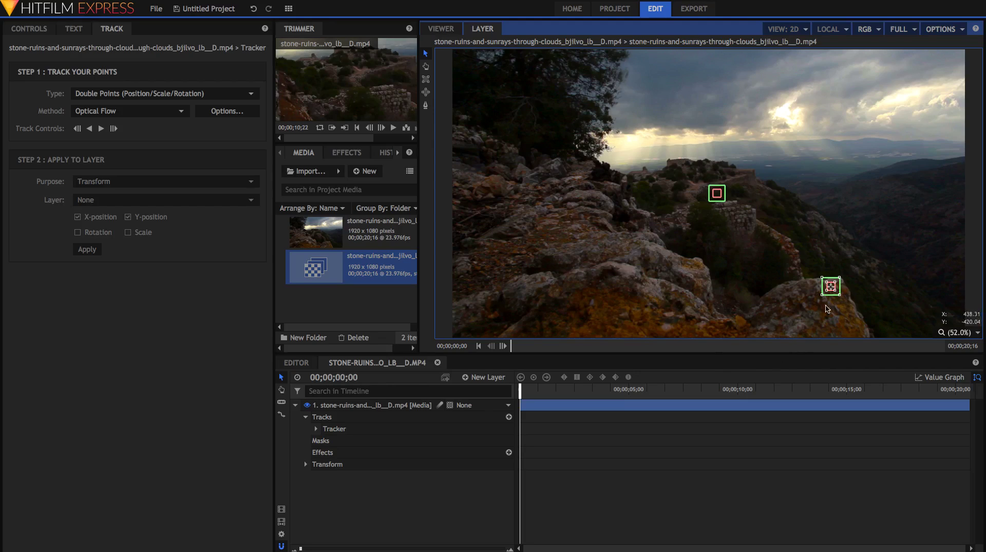
click(243, 102)
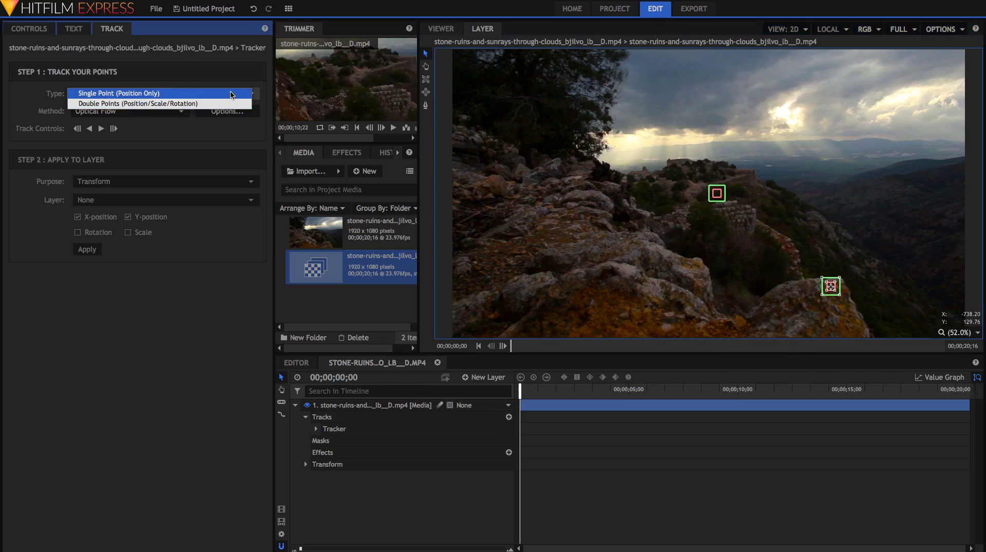
click(134, 91)
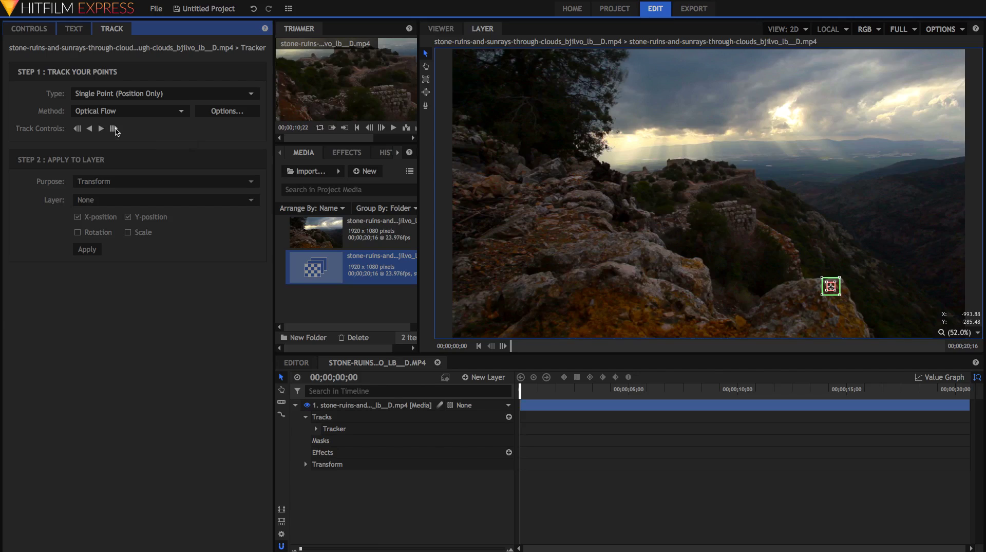
Track the rock point forward until the rocks leave frame around 14 seconds, then scrub back to review
click(114, 129)
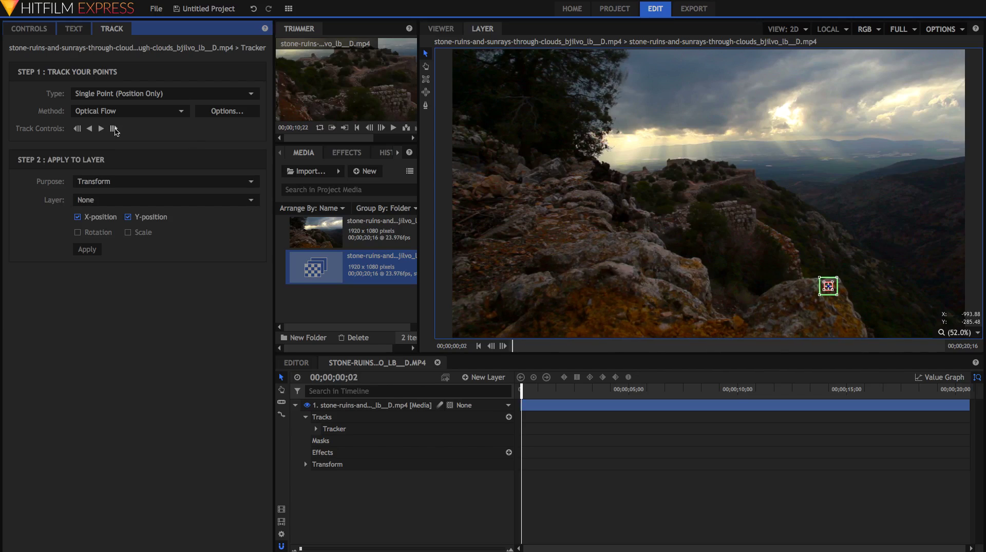
click(102, 130)
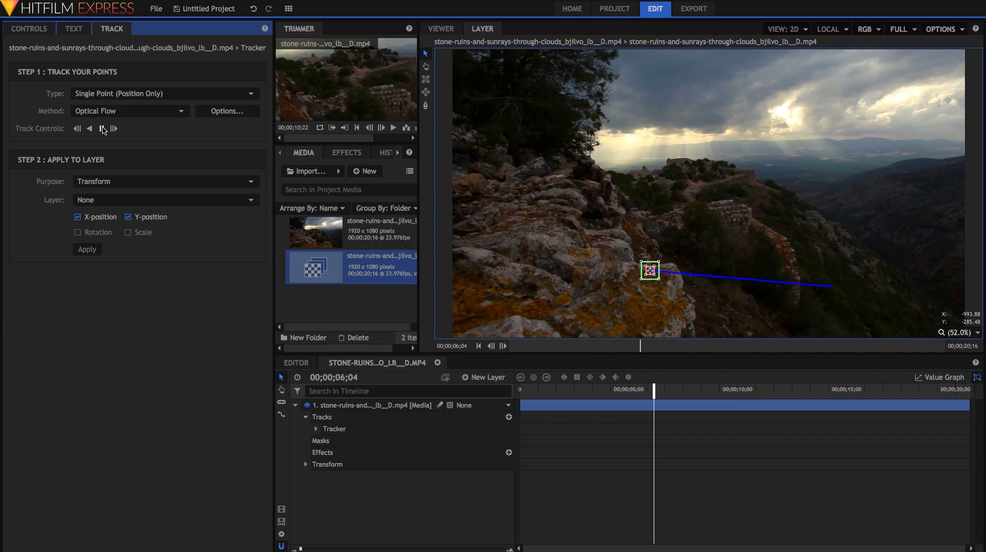
click(102, 128)
click(102, 128)
click(102, 129)
click(102, 129)
click(102, 128)
click(102, 129)
click(102, 129)
click(102, 128)
click(103, 129)
click(103, 128)
click(102, 129)
click(102, 129)
click(103, 128)
click(102, 128)
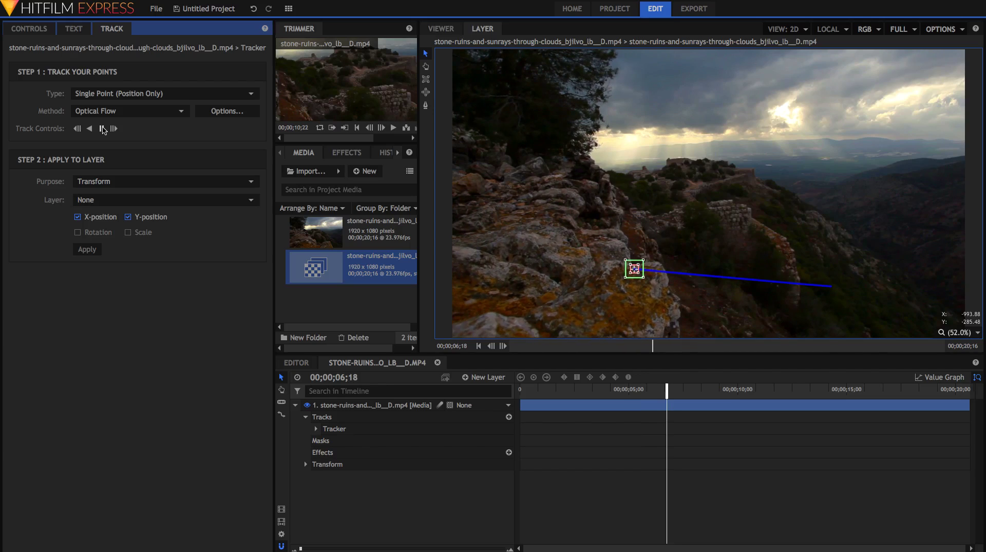
click(103, 128)
click(102, 128)
click(102, 128)
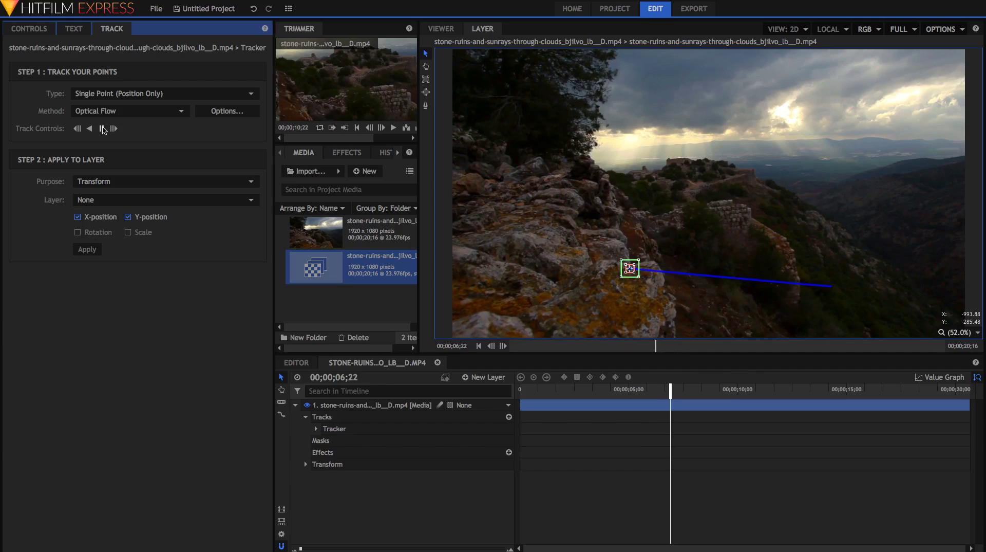
click(102, 128)
click(102, 128)
click(102, 128)
click(103, 129)
click(102, 128)
click(102, 129)
click(102, 128)
click(102, 128)
click(103, 128)
click(102, 128)
click(102, 128)
click(102, 128)
click(102, 128)
click(102, 128)
click(103, 128)
click(103, 129)
click(103, 129)
click(102, 128)
click(102, 128)
click(102, 129)
click(102, 129)
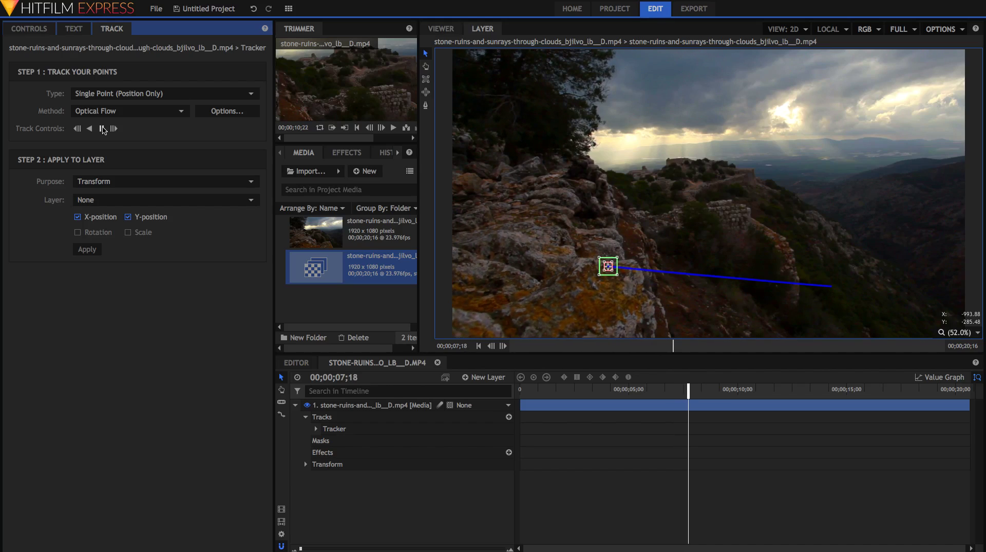
click(102, 128)
click(102, 128)
click(102, 128)
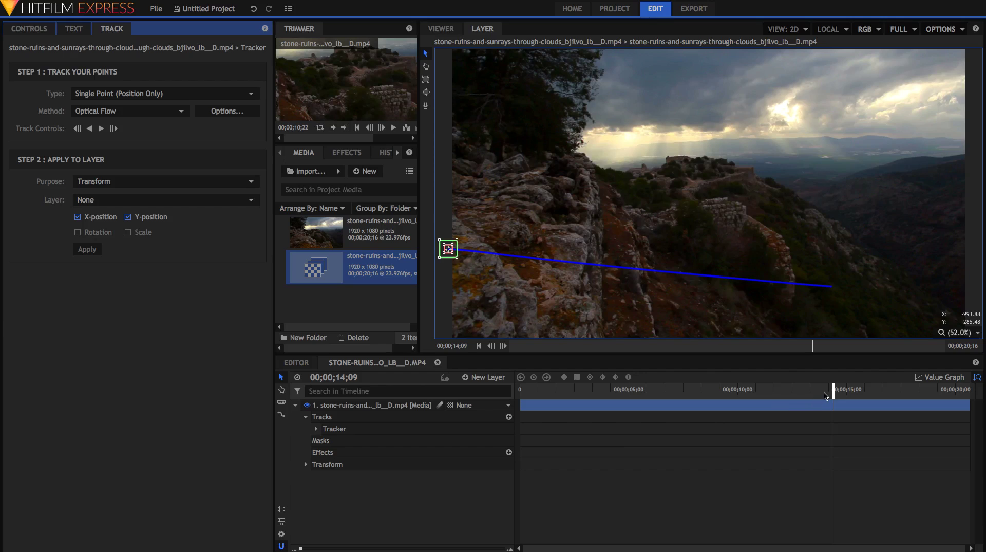
drag(830, 384, 696, 392)
Select the tracker and add a new Point layer to the composite
click(462, 428)
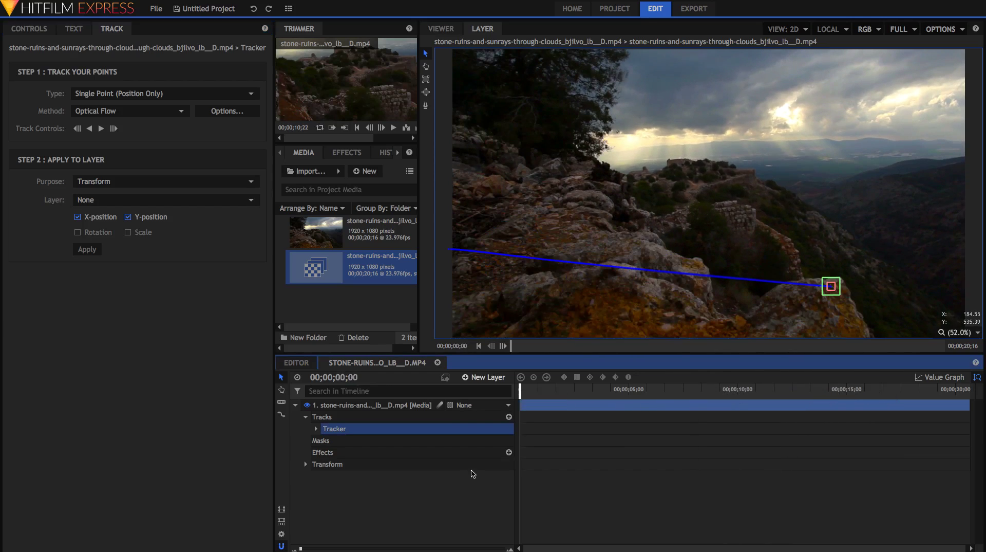
click(485, 378)
click(477, 448)
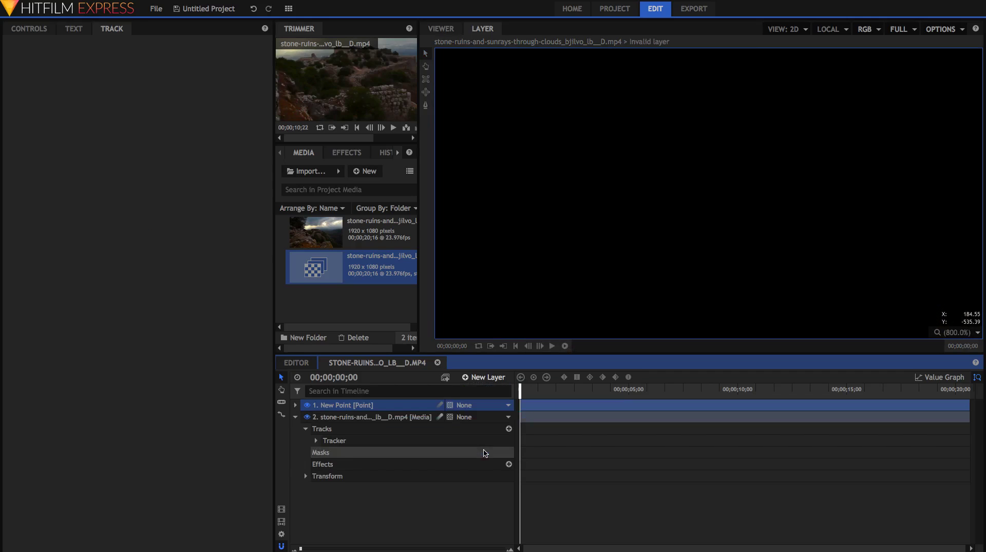
Apply the tracker data to layer 1. New Point with Purpose set to Transform
click(406, 441)
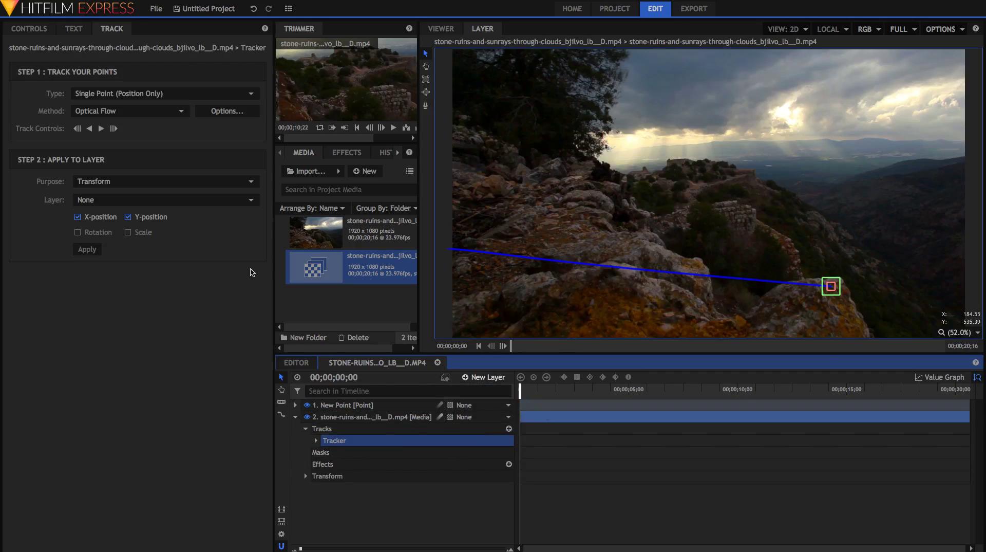
click(126, 184)
click(125, 191)
click(121, 201)
click(121, 209)
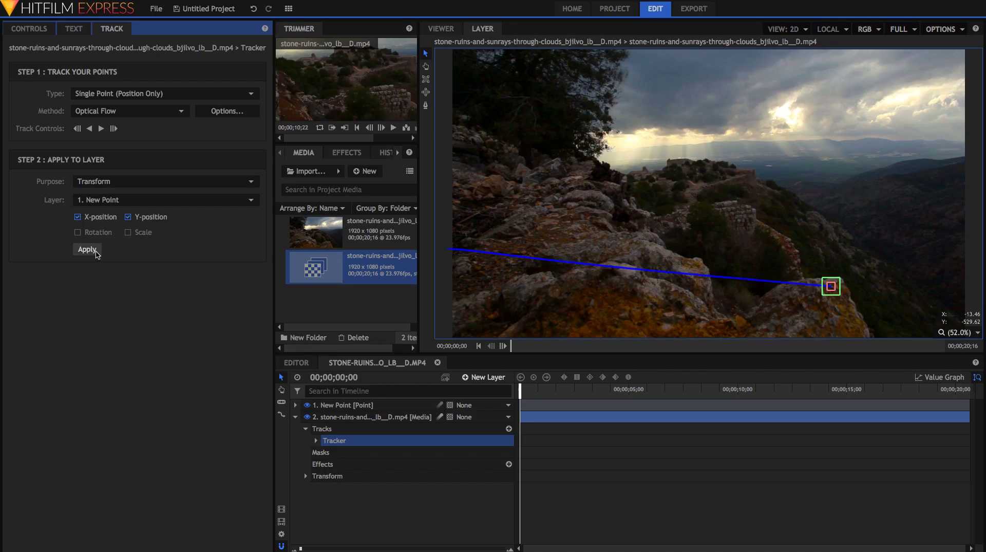
click(440, 28)
click(295, 416)
click(356, 404)
key(space)
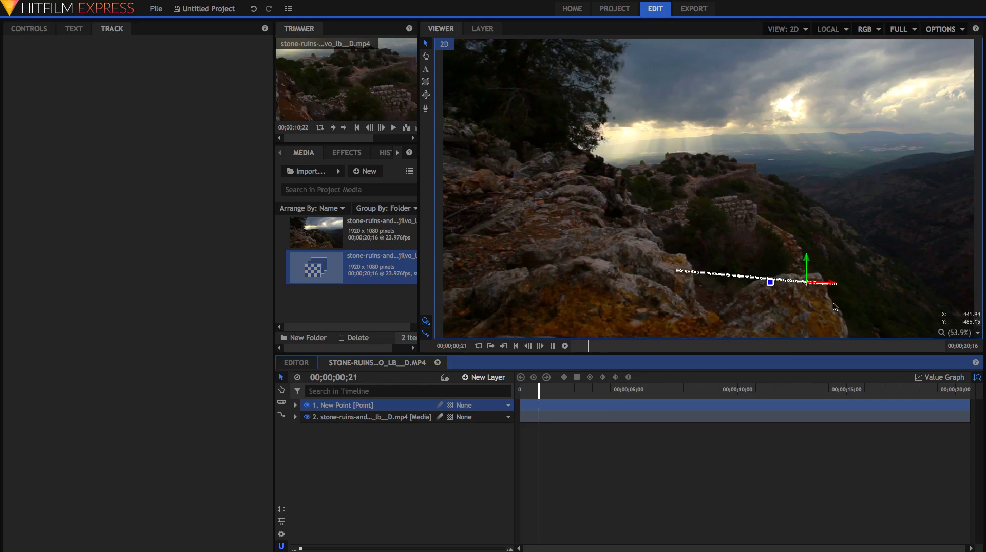
key(space)
click(295, 405)
click(305, 417)
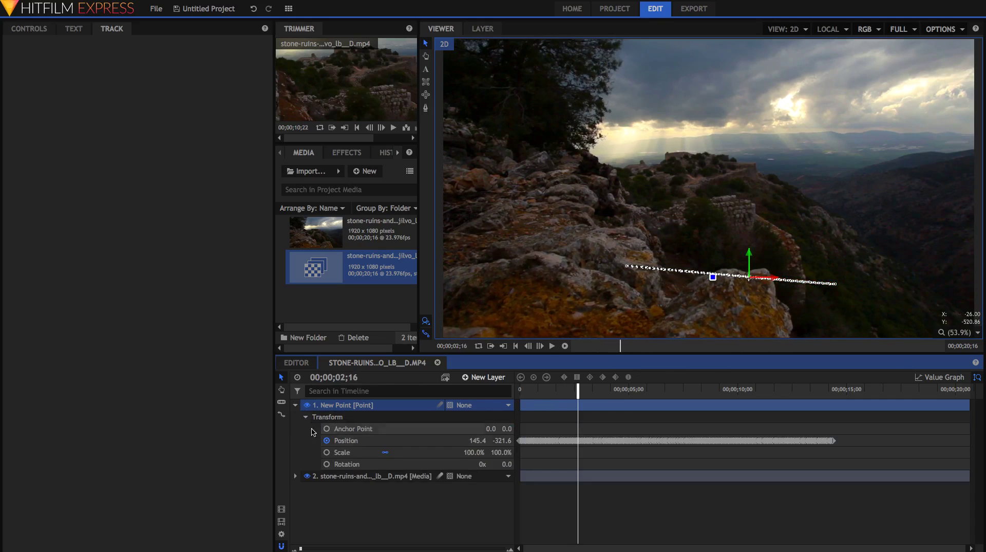
drag(553, 390, 727, 400)
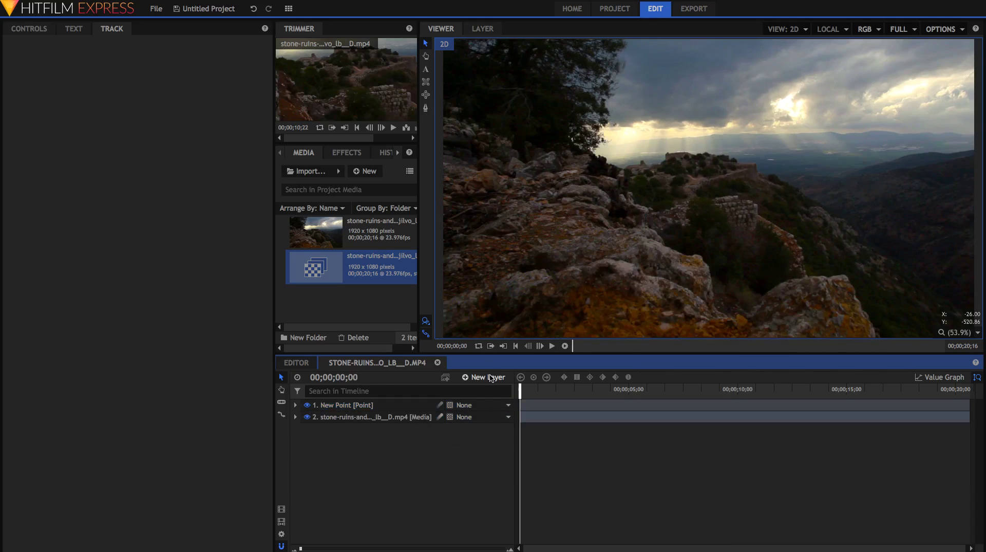
Add a new text layer to the composite with default properties
click(491, 377)
click(478, 401)
click(543, 299)
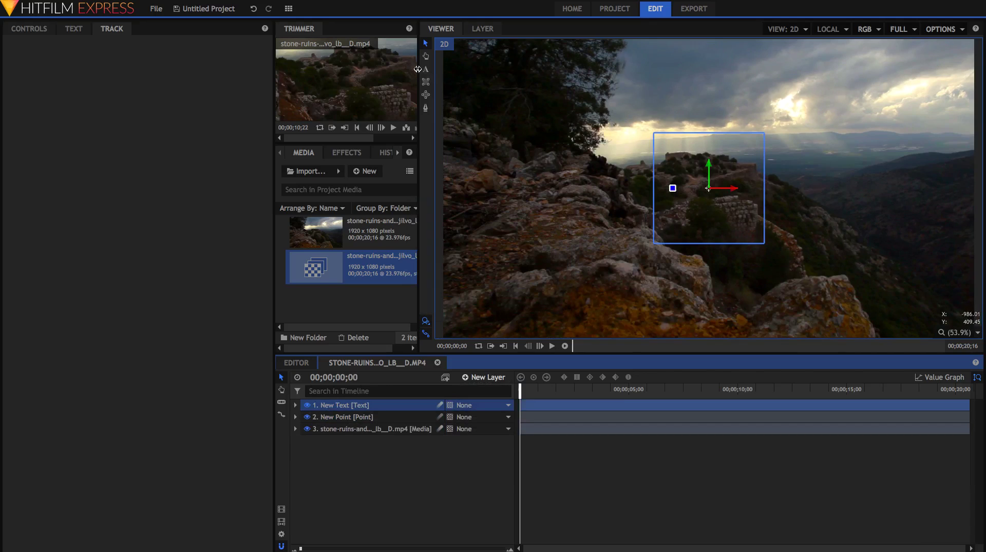
Write the SHINY FILMS title in white 300-size Nanum Brush Script and move it up-left into the sky
click(425, 69)
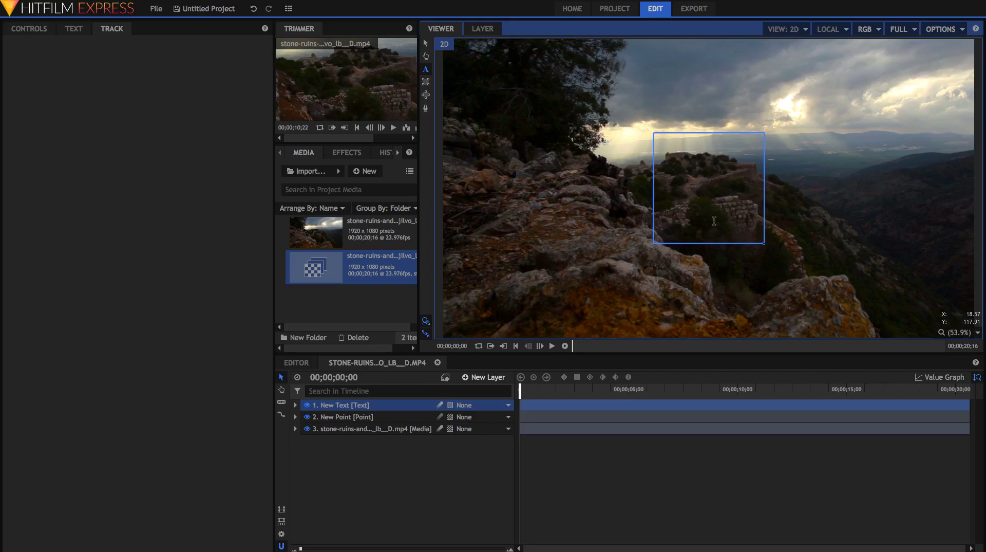
text(SDFDS)
drag(765, 243, 916, 312)
click(72, 29)
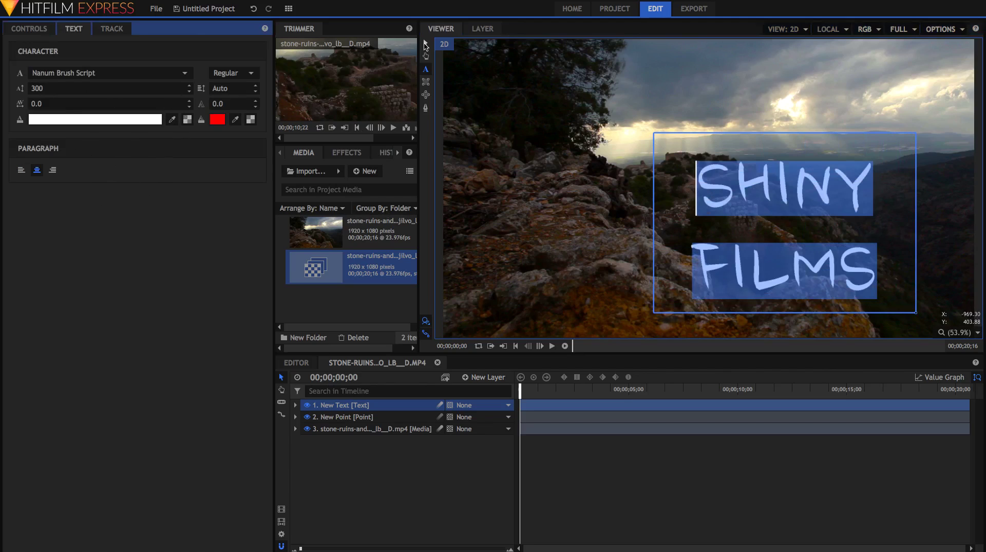
click(425, 44)
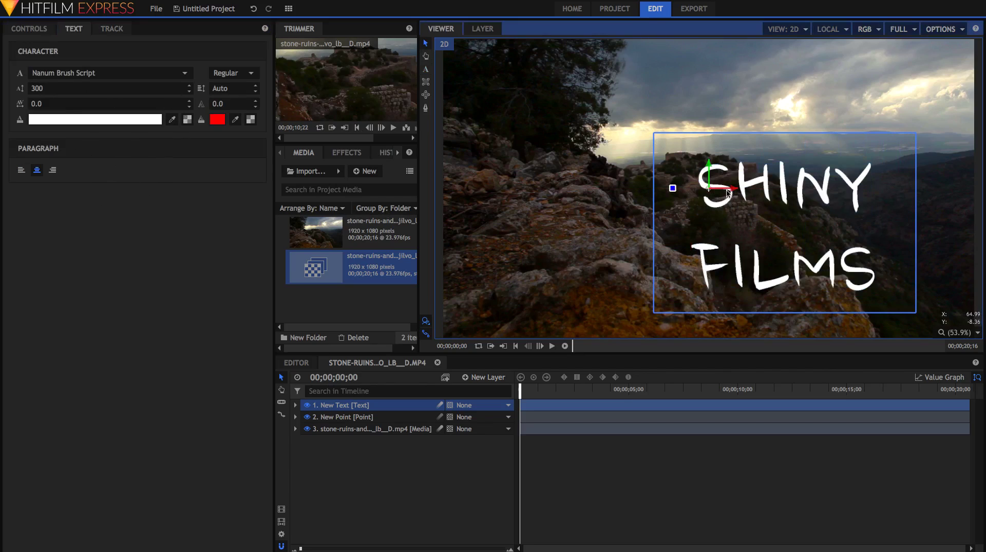
drag(727, 193, 698, 121)
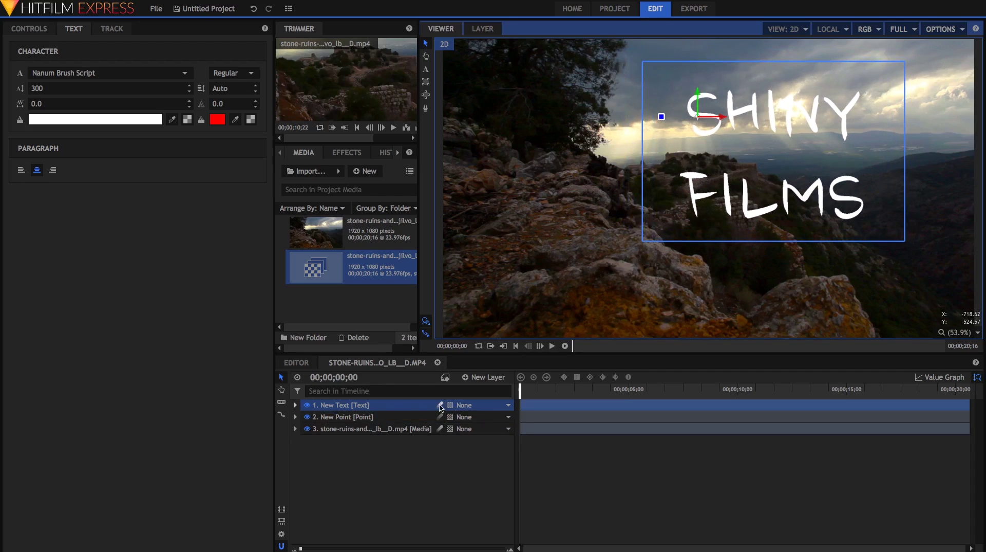
Parent the text layer to 2. New Point and play back to check it follows the rocks
click(485, 408)
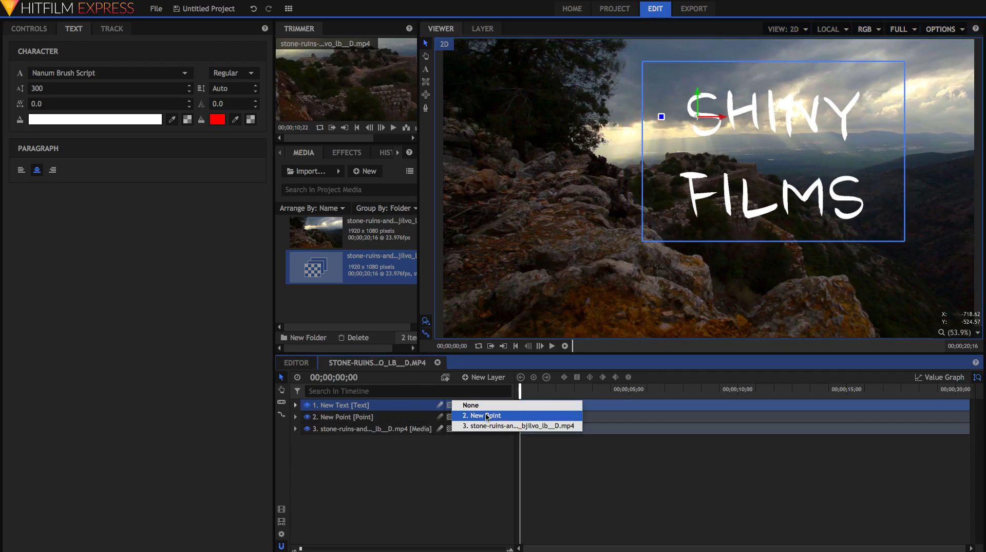
click(486, 416)
click(477, 459)
key(space)
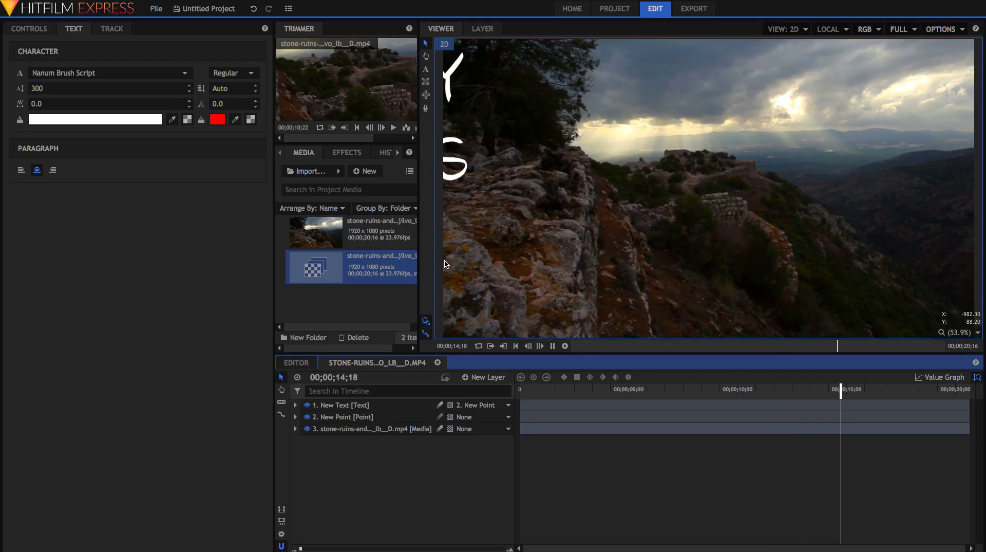
Stop playback and set the New Text layer's Transform Position X to -591.8
key(space)
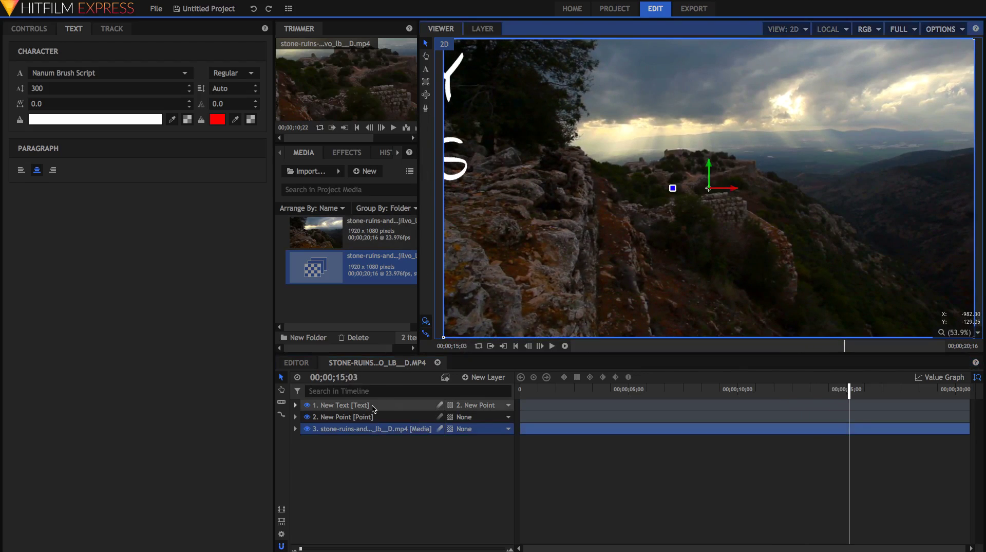
click(375, 406)
click(29, 28)
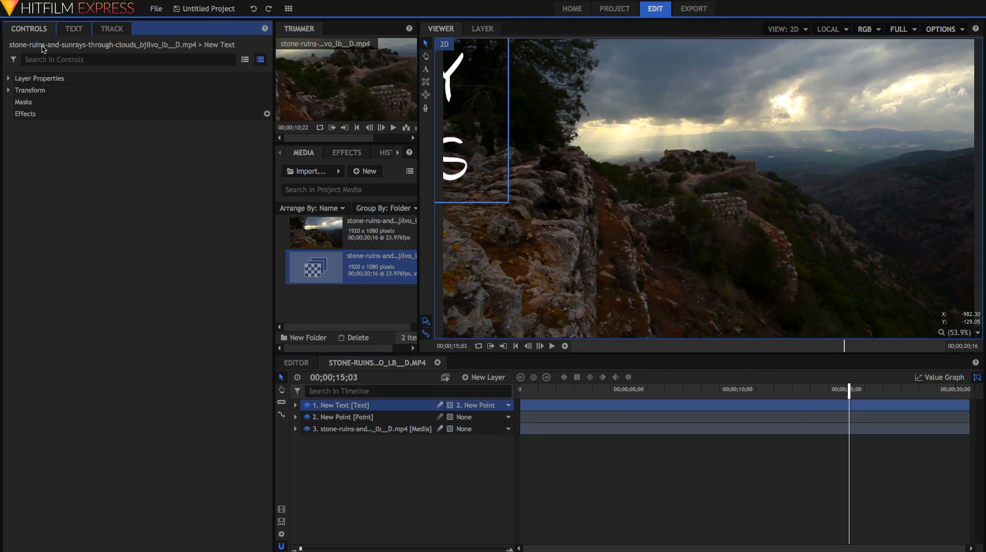
click(8, 90)
drag(237, 128, 189, 128)
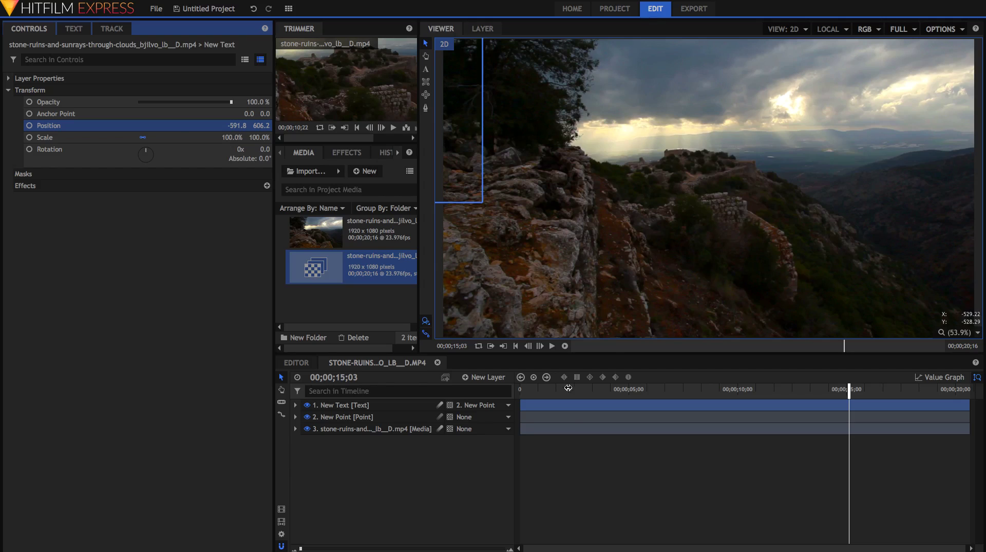
Return to the clip start and play back the composite to review the tracked title
drag(570, 389, 520, 389)
key(space)
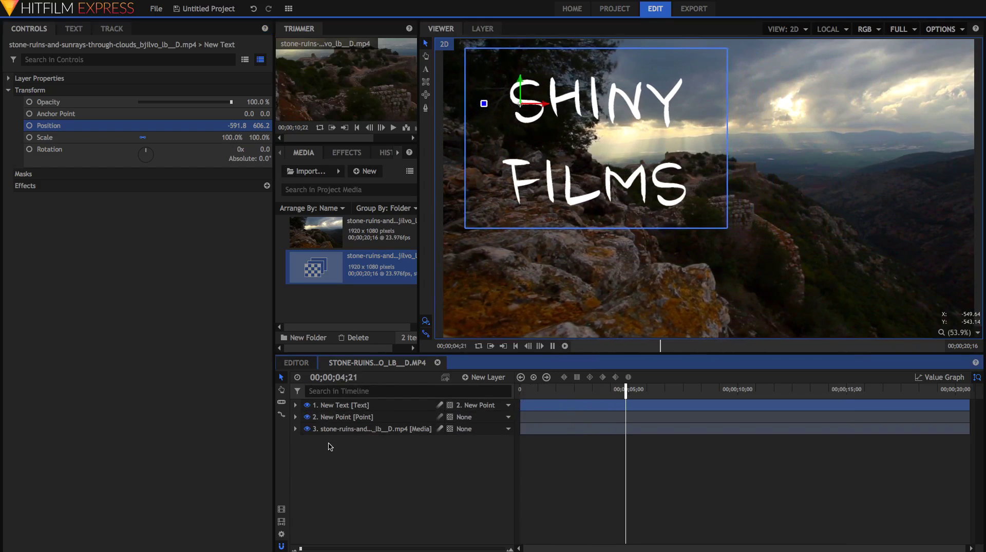
key(space)
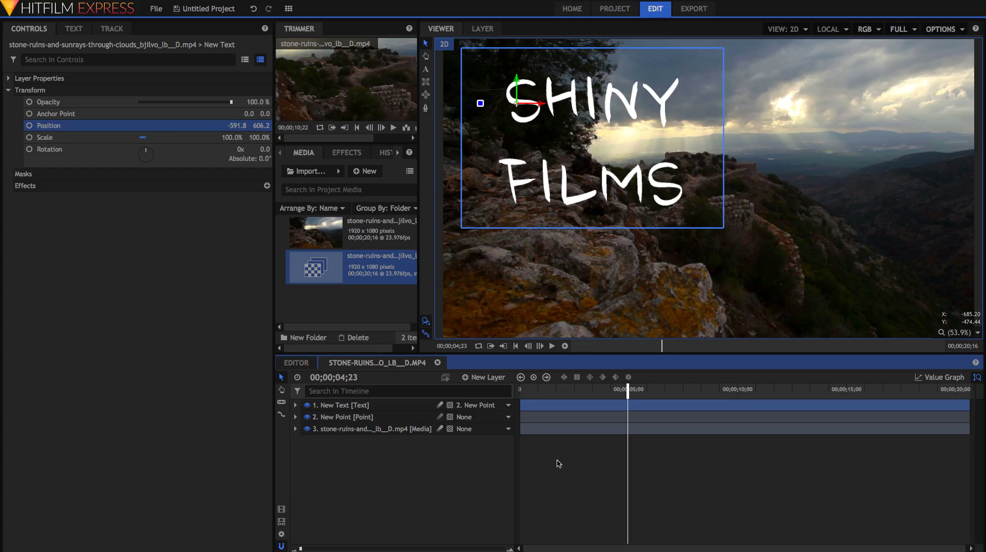
click(454, 480)
key(Home)
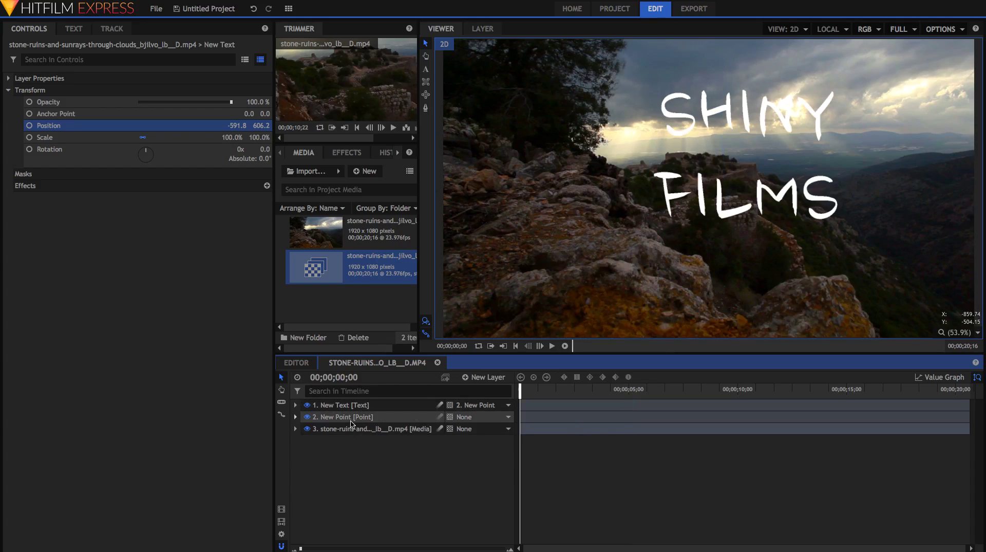
key(space)
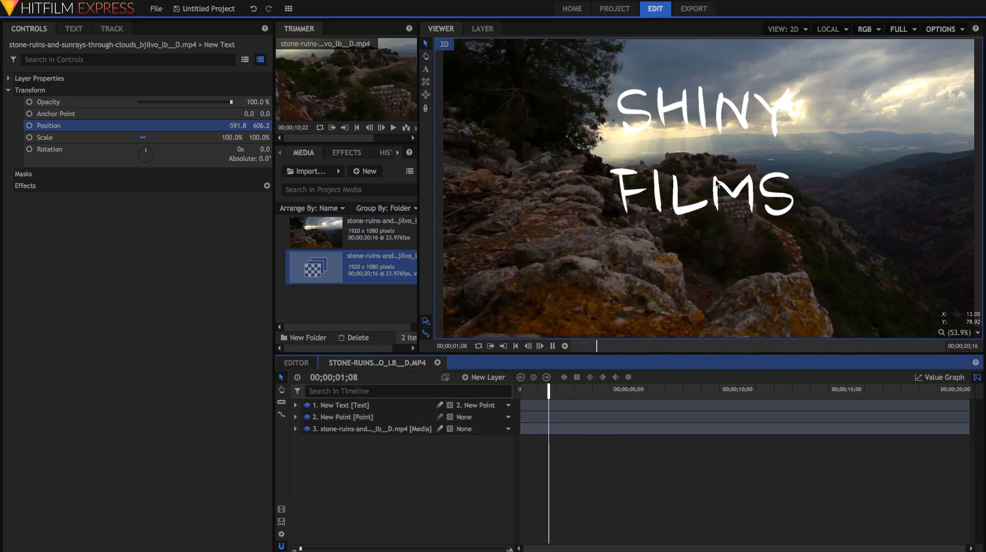